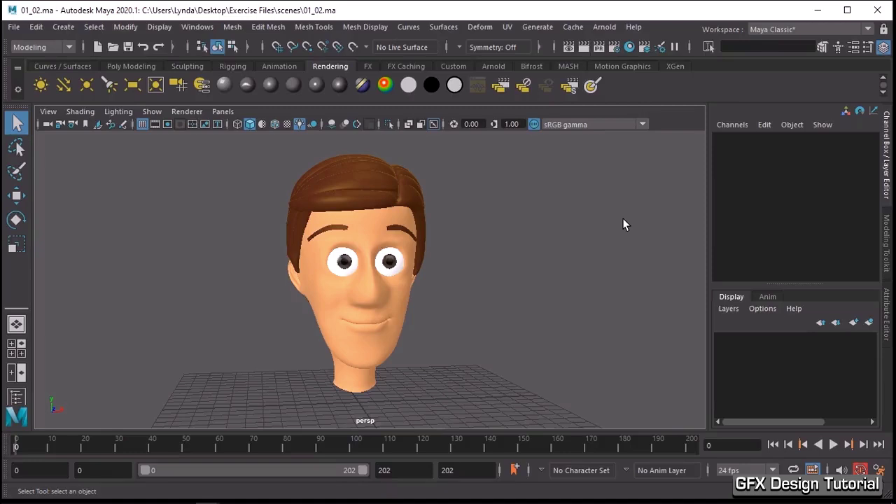
Open the Outliner and turn the view to face the head front-on
click(197, 27)
click(197, 184)
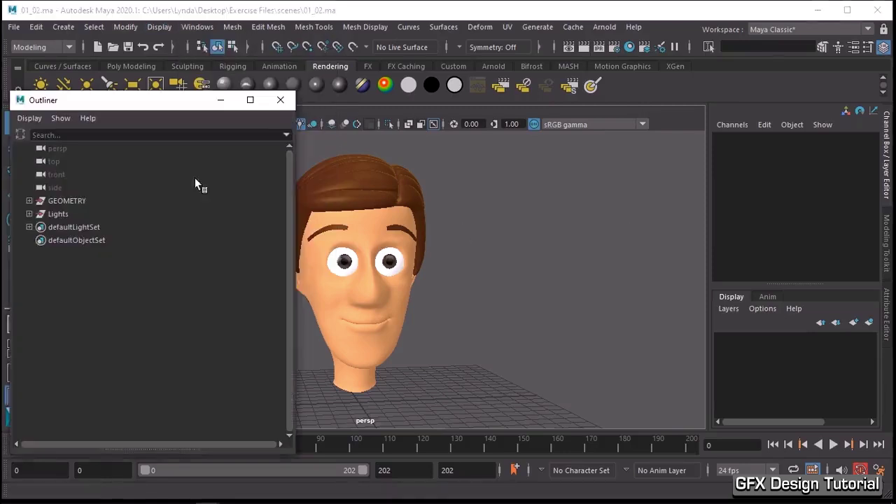
alt+middle_drag(423, 236, 528, 265)
alt+drag(528, 265, 424, 238)
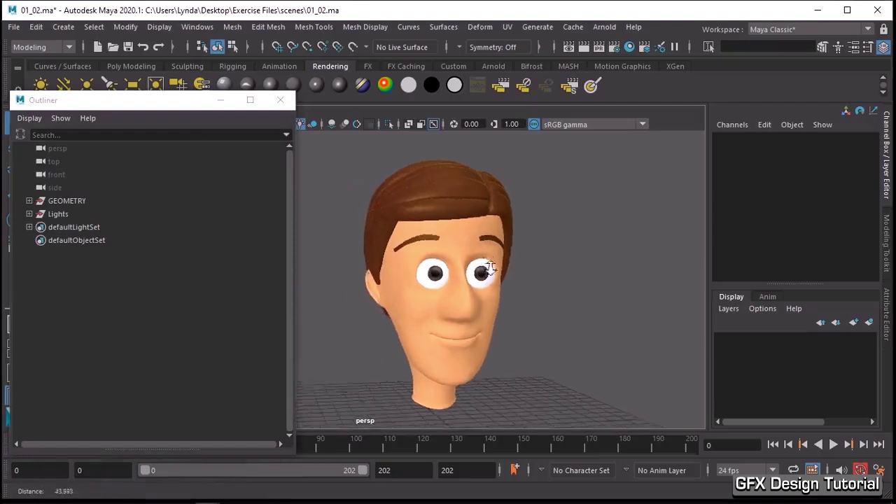
click(422, 231)
click(447, 227)
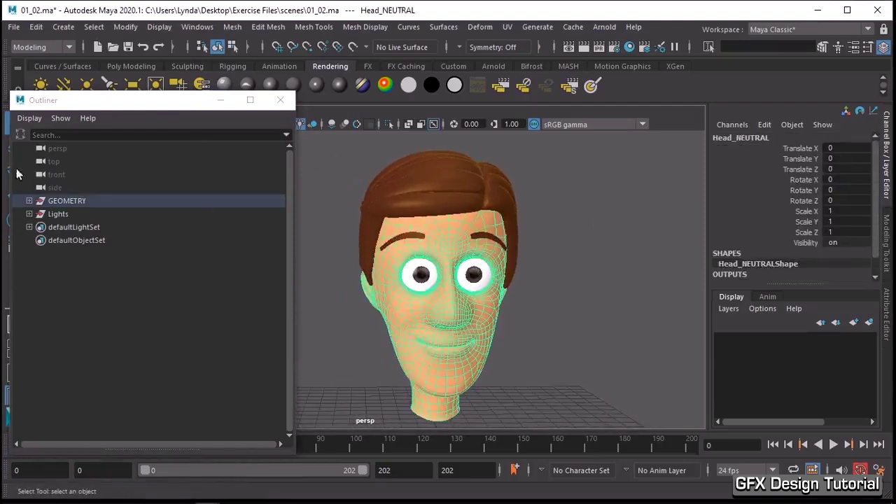
Expand the GEOMETRY and Parts groups, selecting GEOMETRY, Head_NEUTRAL and Parts
click(29, 200)
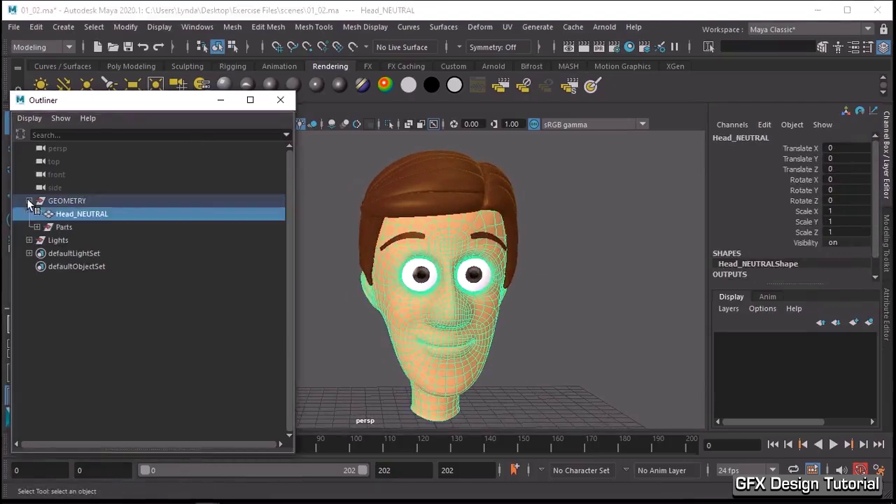
click(52, 200)
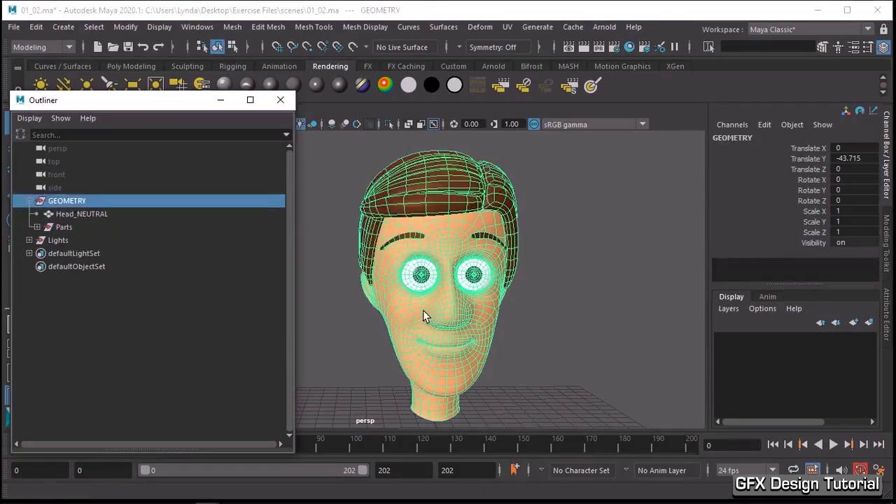
click(69, 215)
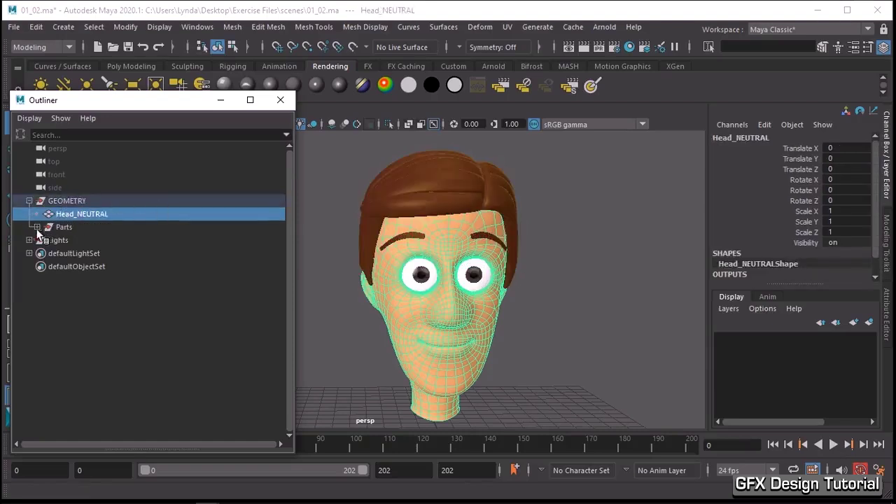
click(36, 226)
click(61, 228)
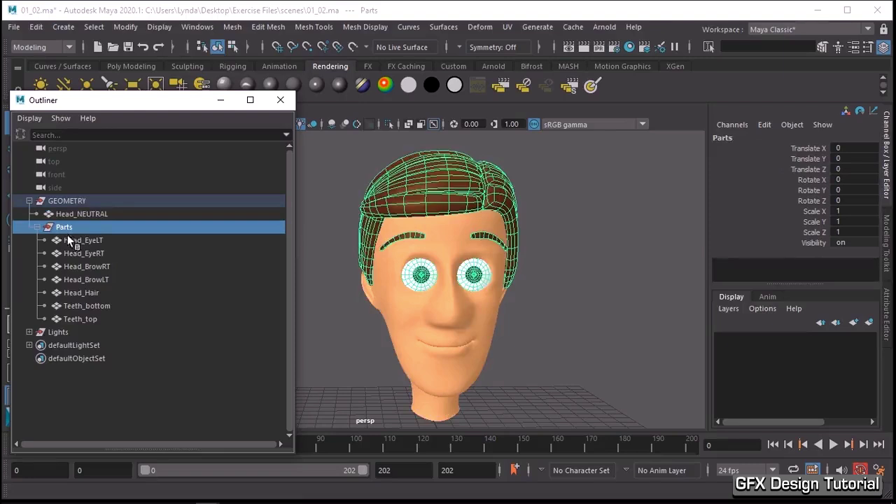
Inspect Head_EyeLT, Head_EyeRT, Head_Hair, Head_BrowRT and Teeth_bottom in turn
click(74, 240)
click(420, 278)
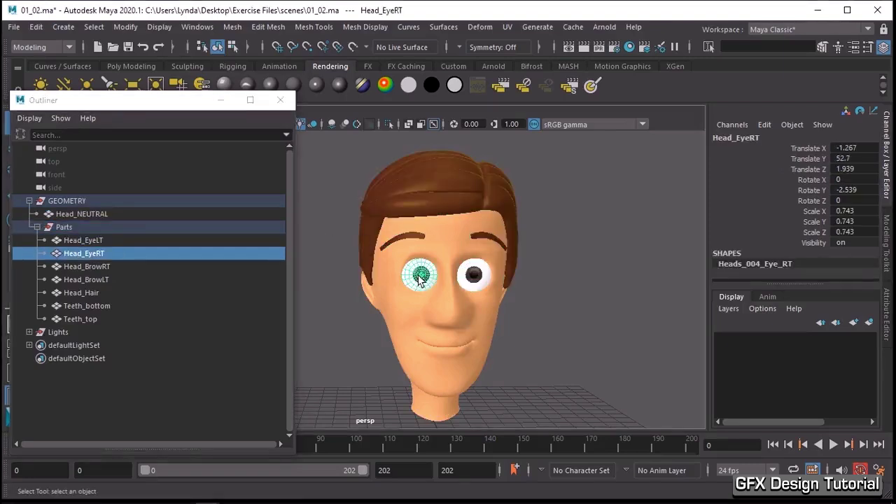
click(433, 178)
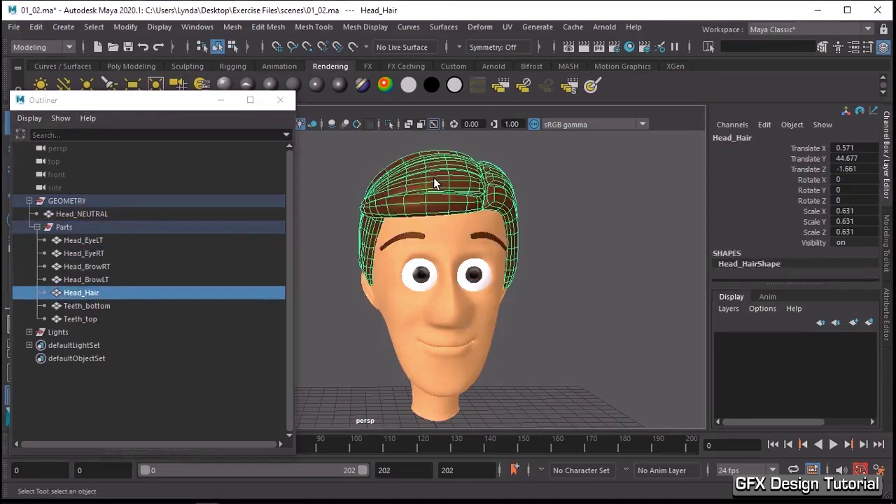
click(420, 238)
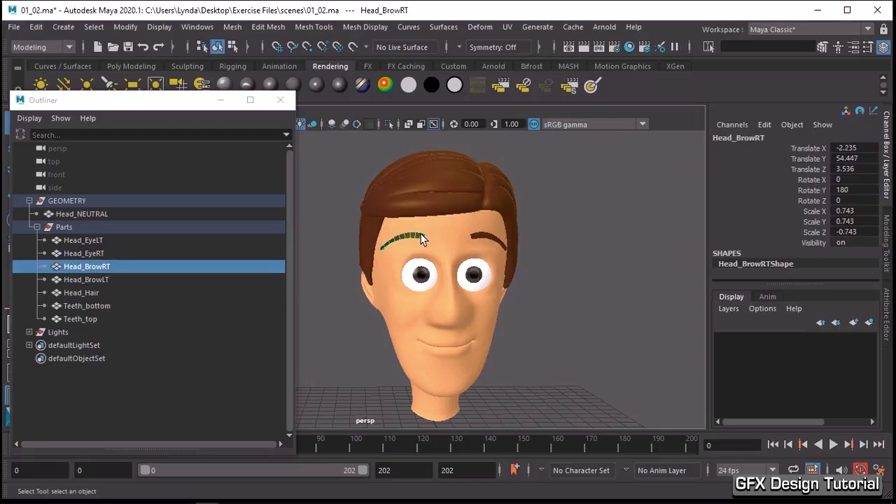
click(78, 308)
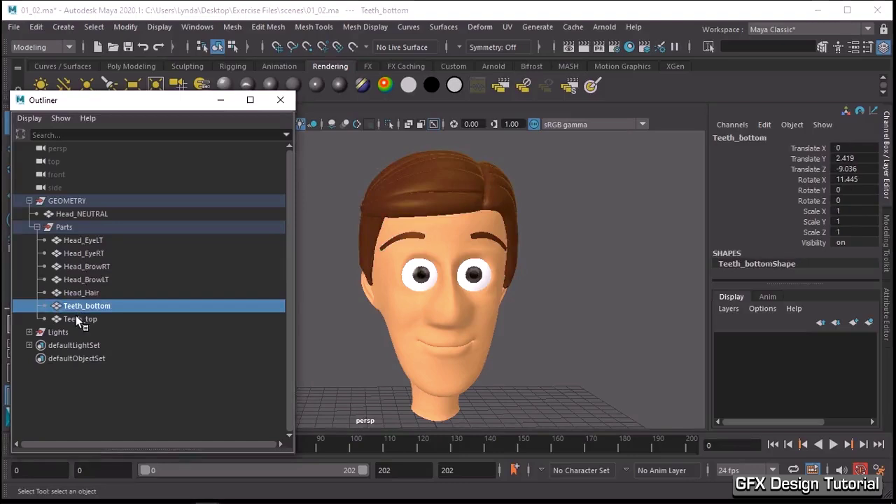
Check the teeth meshes in wireframe, then return to shaded display with all scene lights
click(77, 320)
key(4)
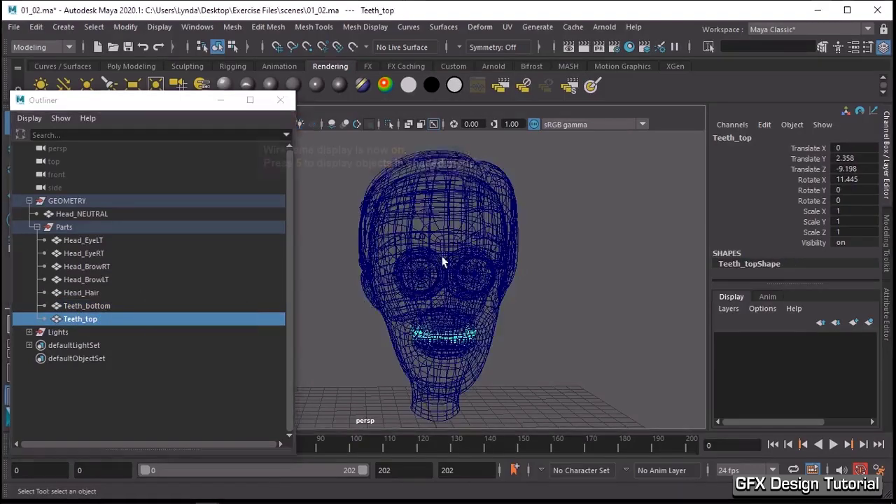
click(84, 306)
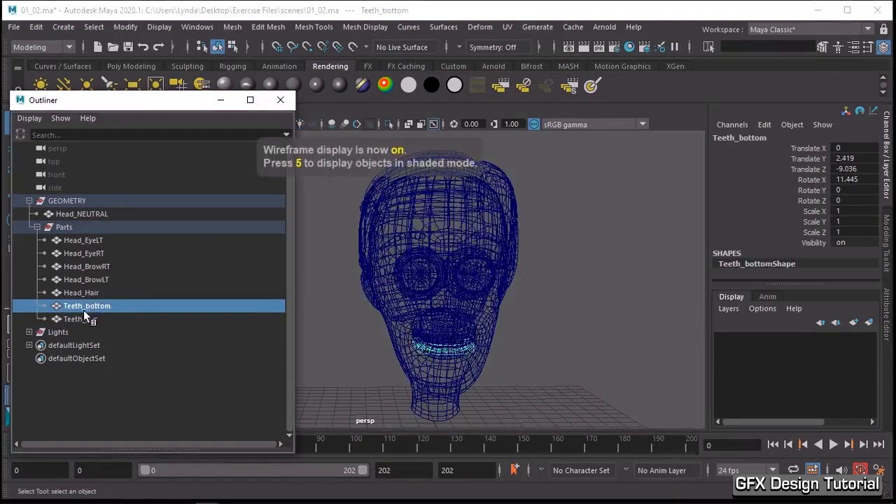
click(83, 316)
click(88, 305)
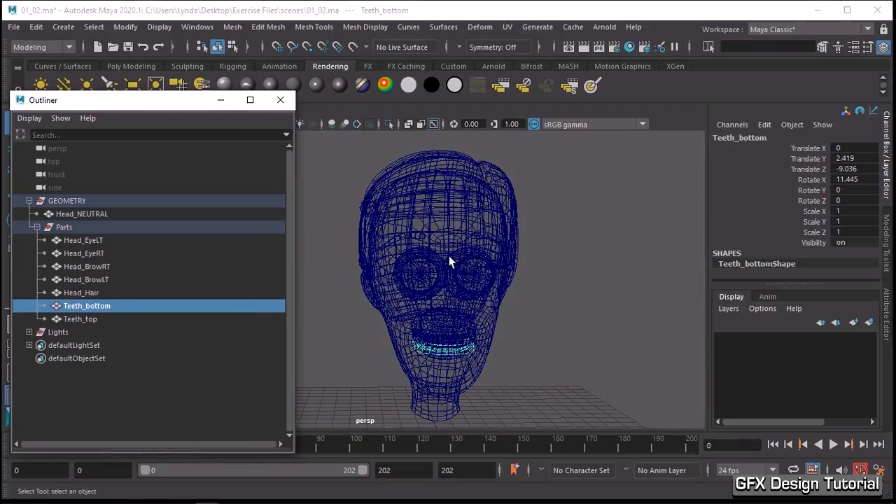
click(607, 250)
key(5)
key(7)
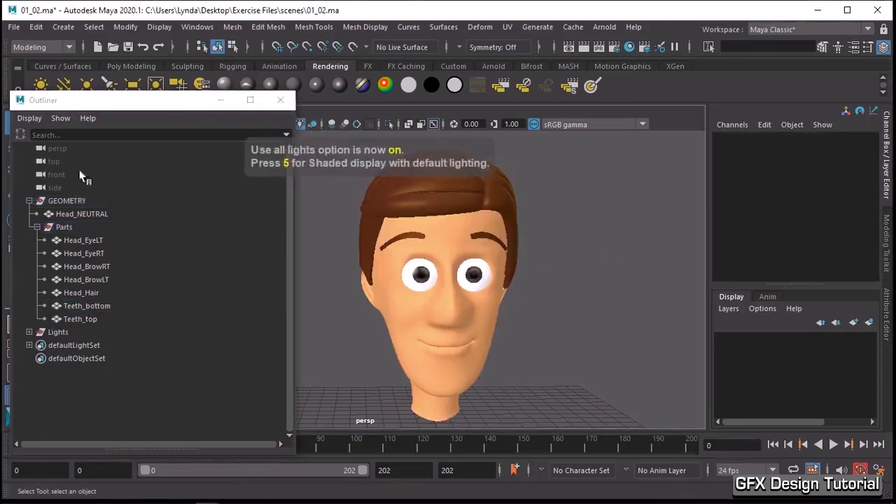
Review the eye, brow, hair and teeth meshes, then collapse the Parts group
click(77, 239)
click(79, 266)
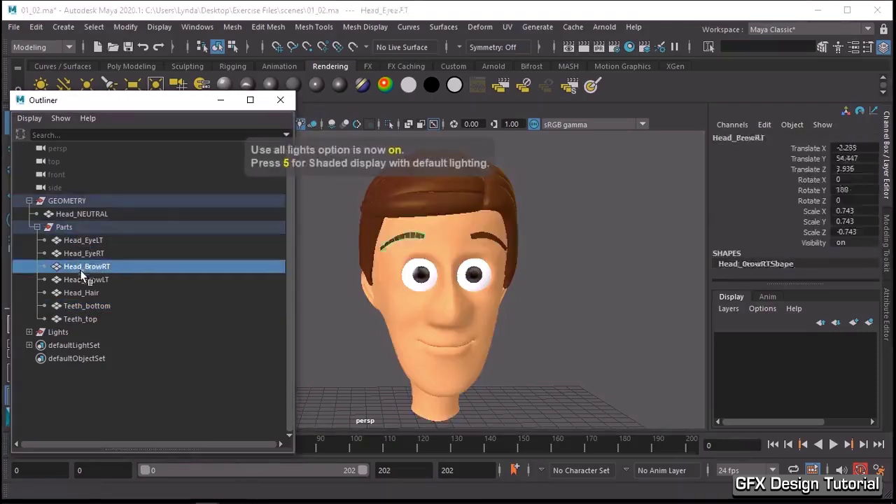
click(79, 293)
click(83, 305)
click(86, 318)
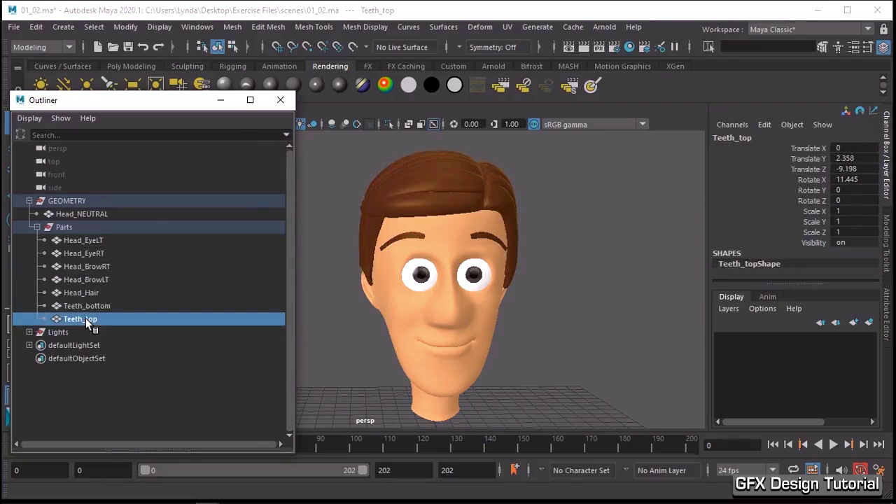
click(37, 228)
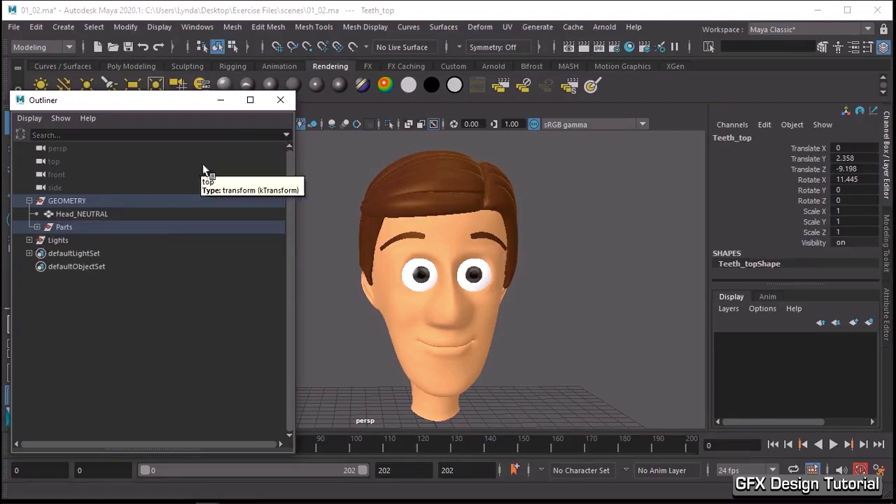
Close the Outliner and delete the history of all selected head meshes
click(280, 99)
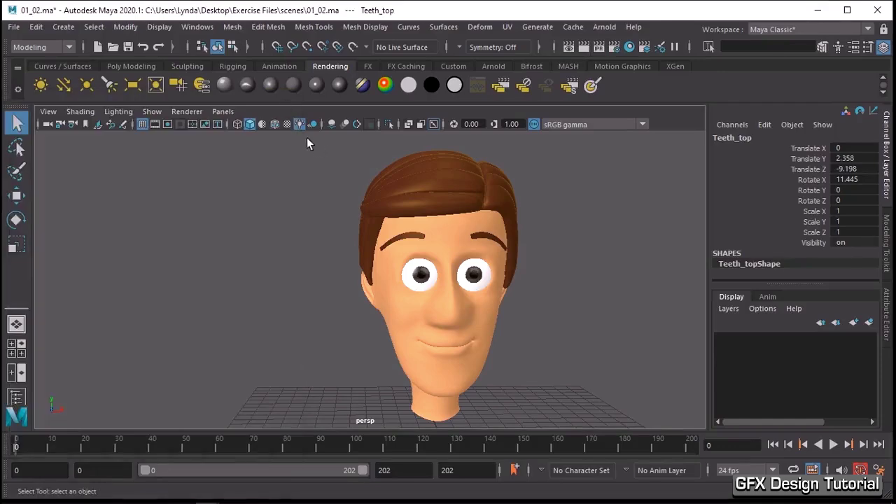
drag(307, 138, 605, 431)
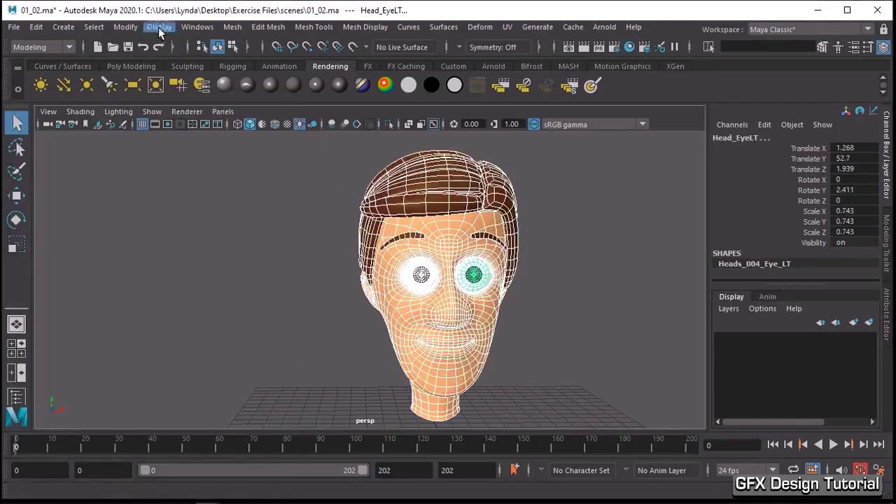
click(36, 27)
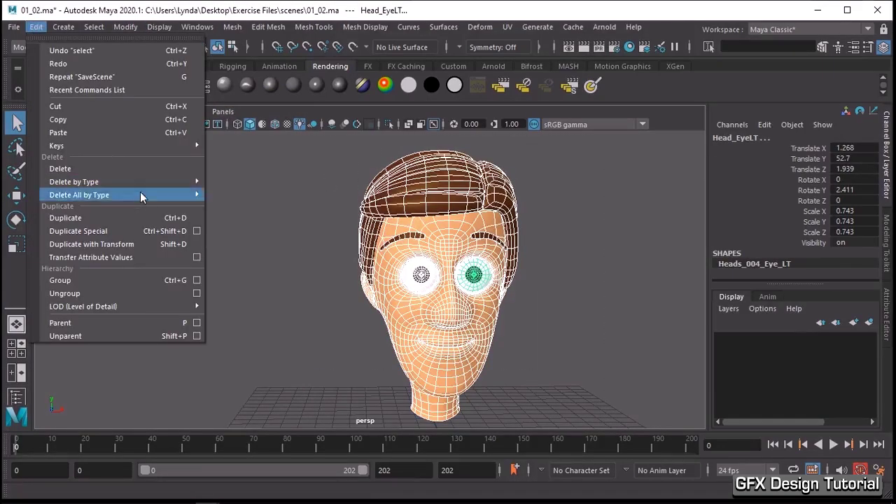
mouse_move(79, 195)
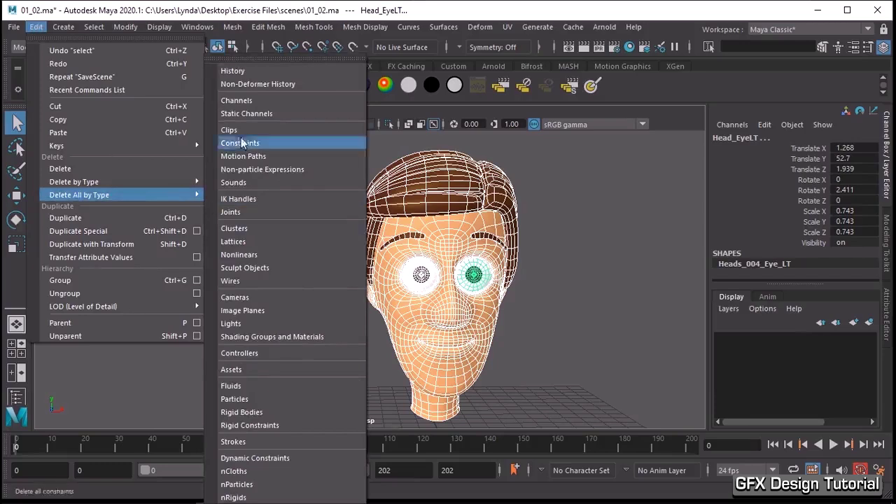
click(255, 71)
click(205, 219)
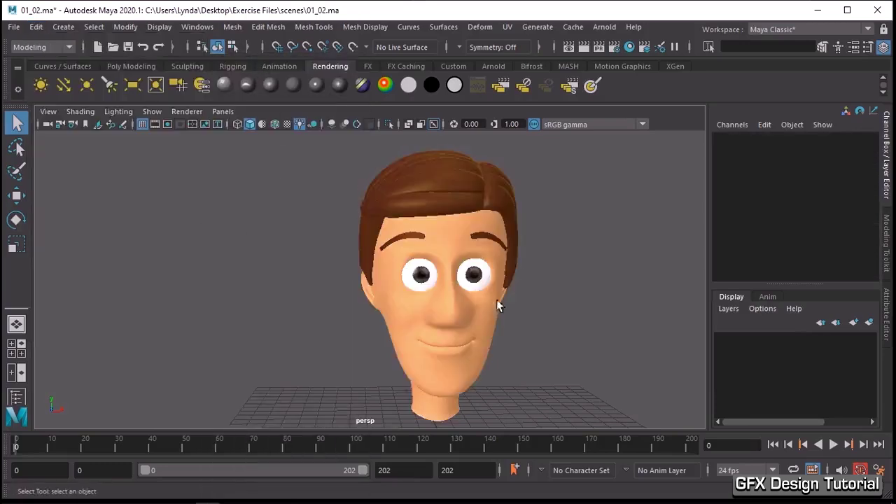
Reframe the view and marquee-select all the head meshes again
alt+middle_drag(494, 306, 427, 314)
click(390, 310)
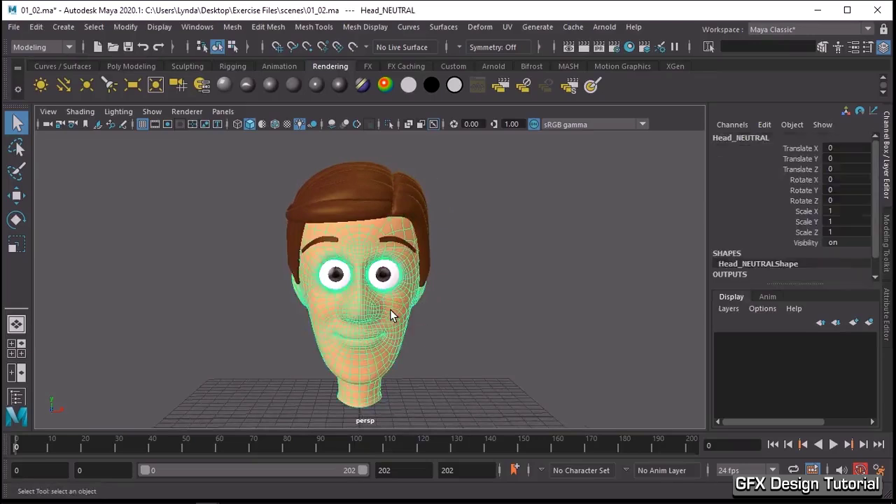
alt+drag(390, 309, 424, 306)
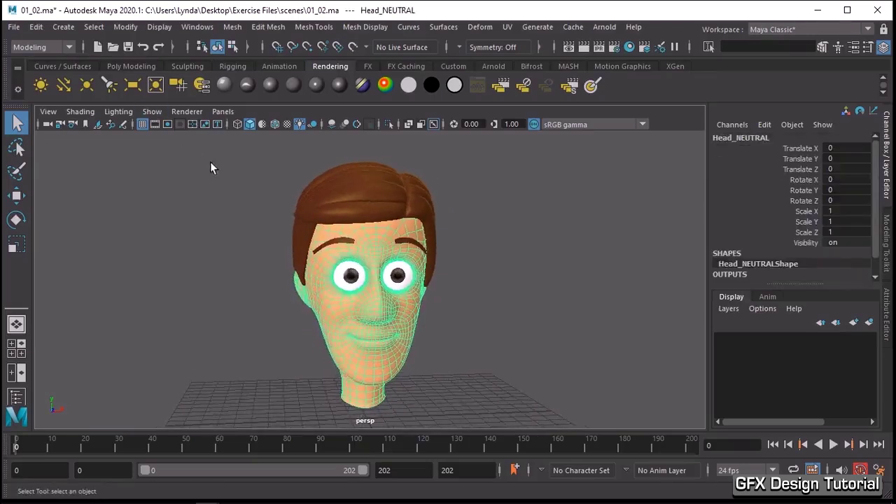
drag(217, 142, 514, 432)
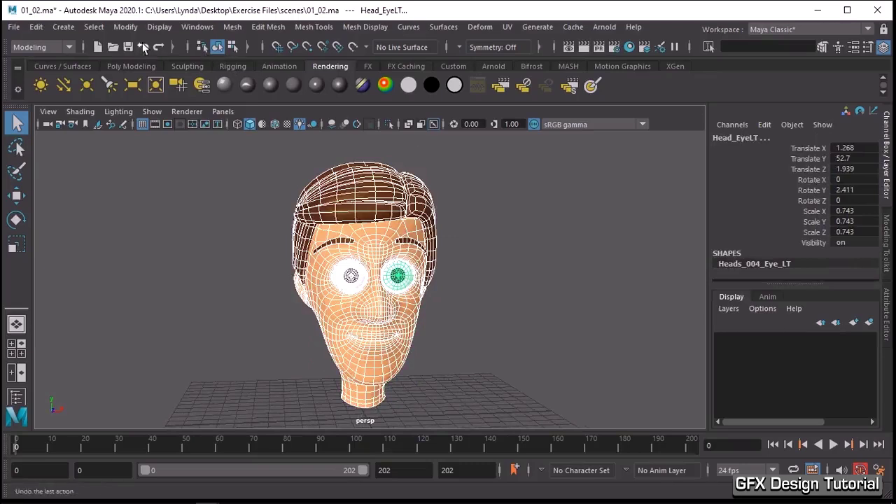
Freeze Transformations on the selected head meshes, then deselect and reframe the view
click(126, 26)
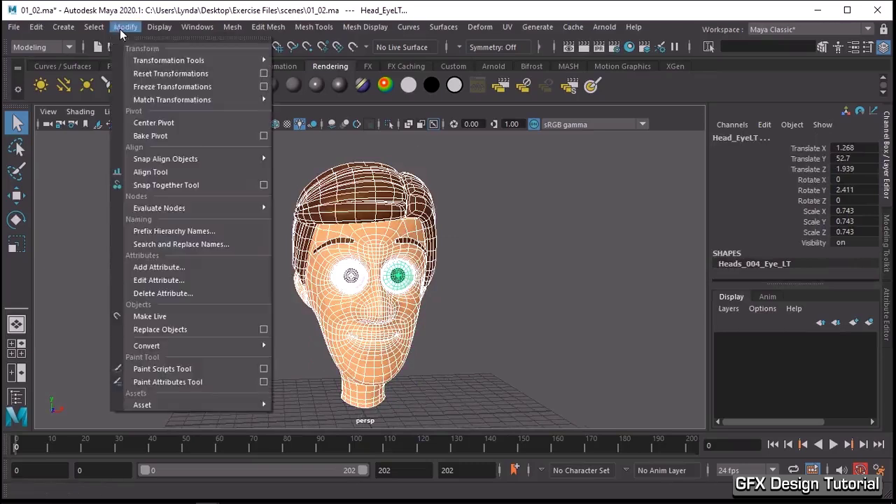
click(171, 86)
click(493, 248)
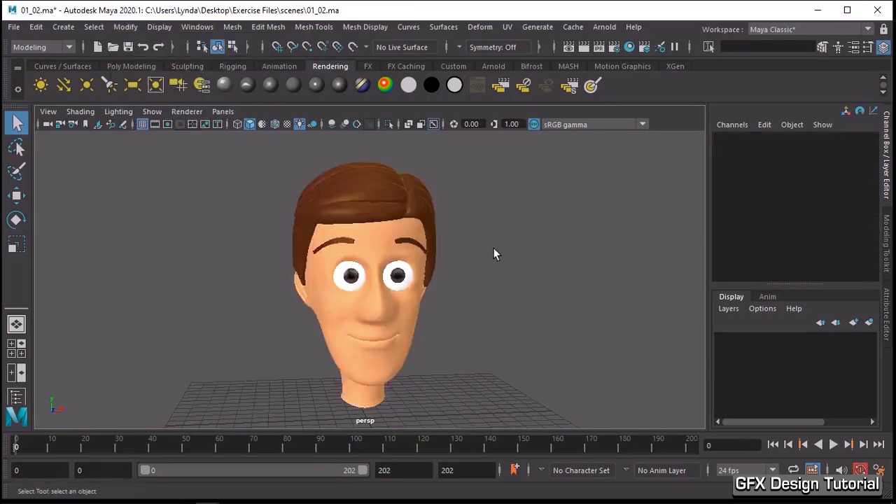
scroll(512, 294, up, 5)
alt+drag(512, 294, 514, 298)
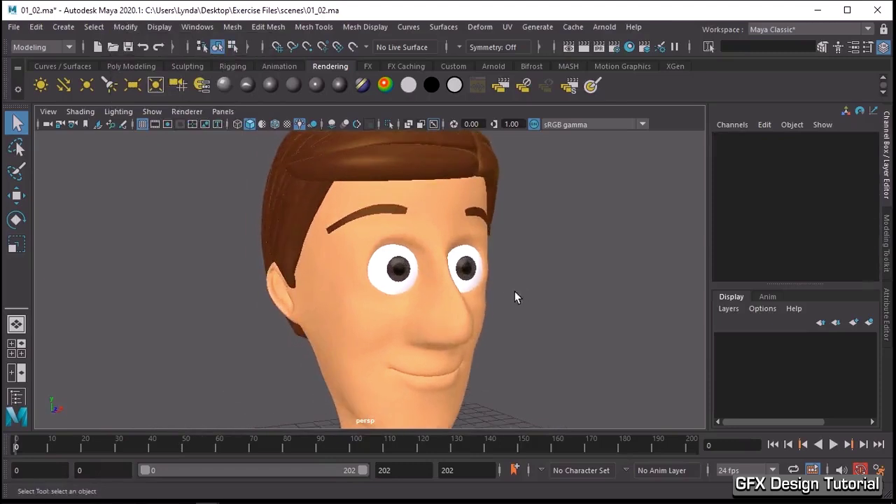
alt+middle_drag(514, 293, 449, 296)
Inspect the left eyeball from a side profile, then select both Head_EyeLT and Head_EyeRT
click(409, 272)
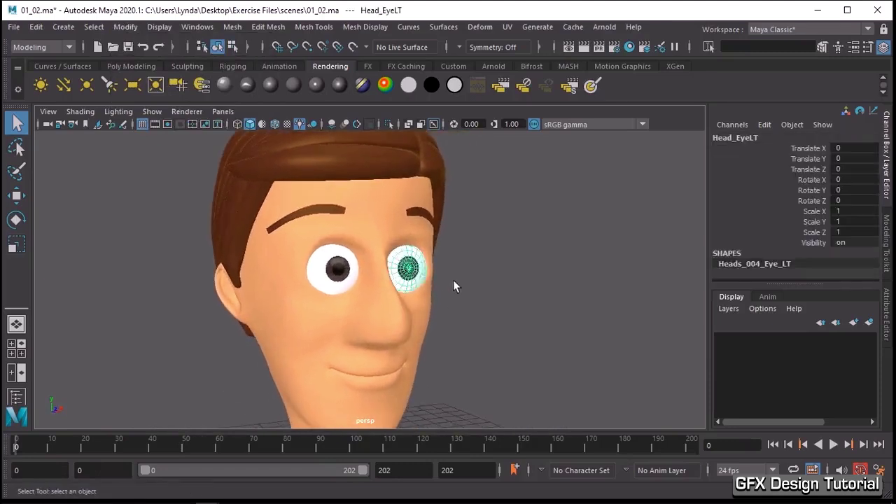
mouse_move(453, 280)
alt+mouse_down()
mouse_move(340, 296)
mouse_move(312, 268)
mouse_move(371, 272)
mouse_move(420, 256)
mouse_move(464, 266)
alt+mouse_up()
key(w)
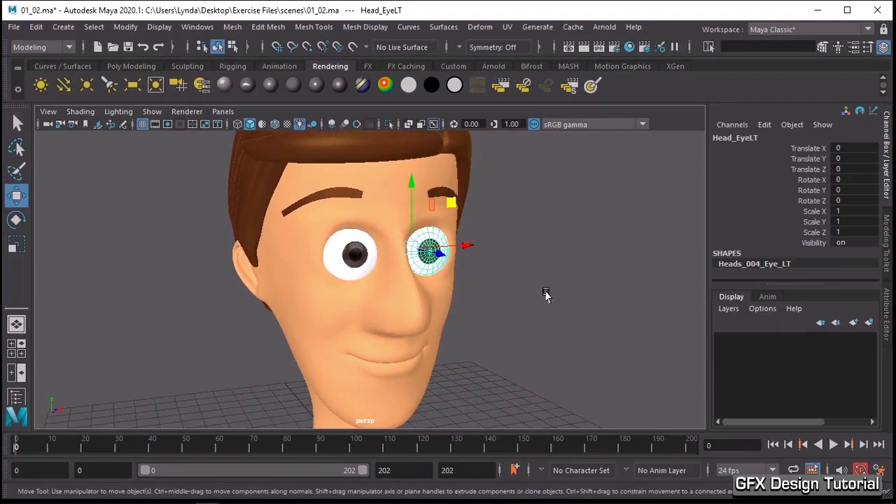
click(539, 294)
alt+right_drag(538, 294, 426, 287)
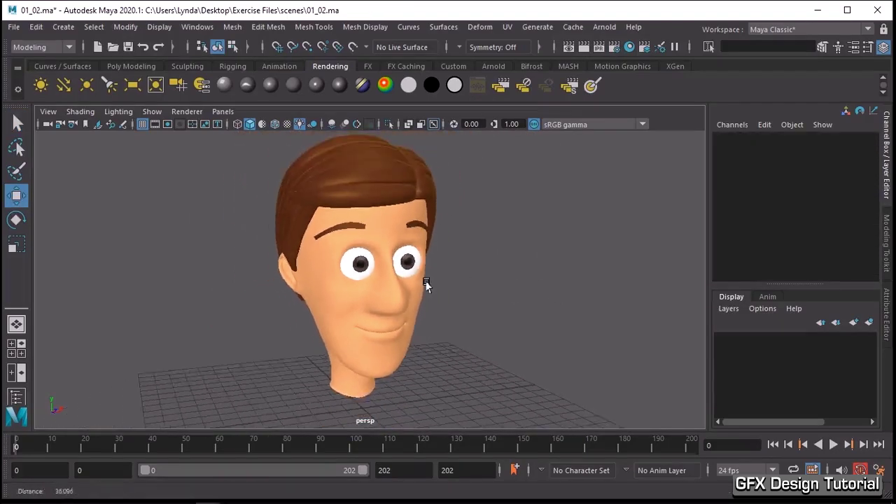
alt+drag(440, 292, 433, 301)
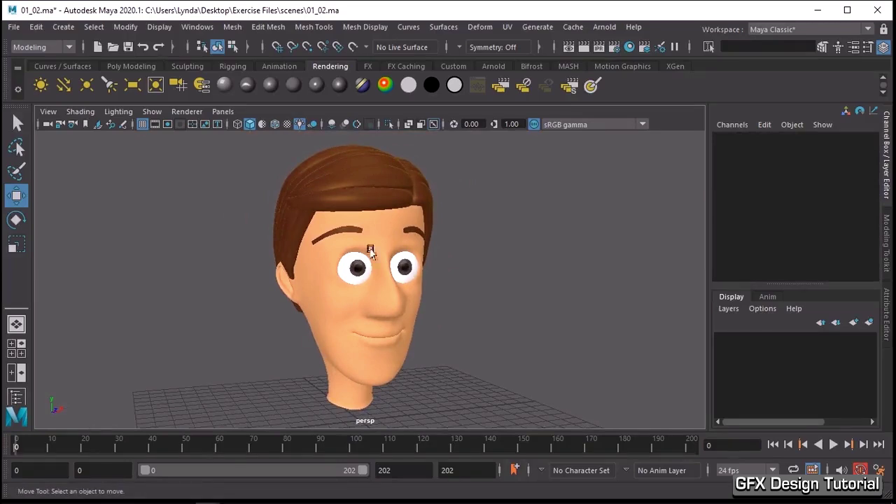
click(399, 262)
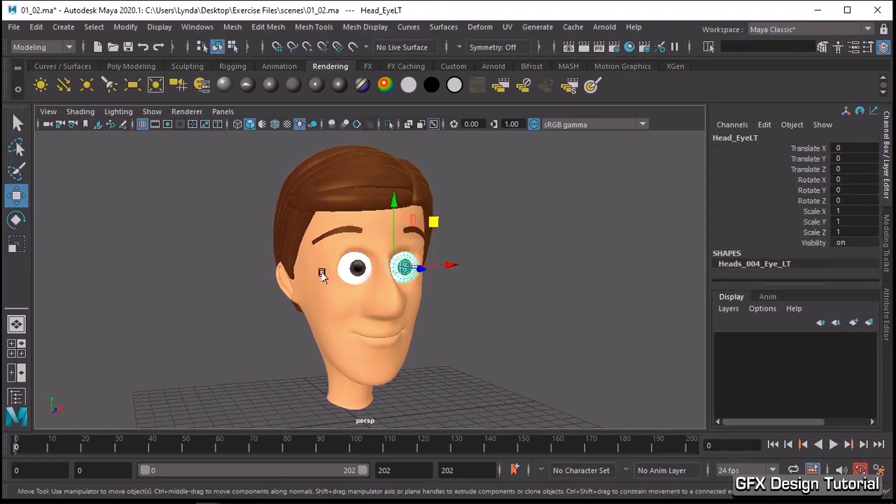
shift+click(352, 272)
Apply Center Pivot to both eyeballs, then deselect and orbit around the head
click(131, 28)
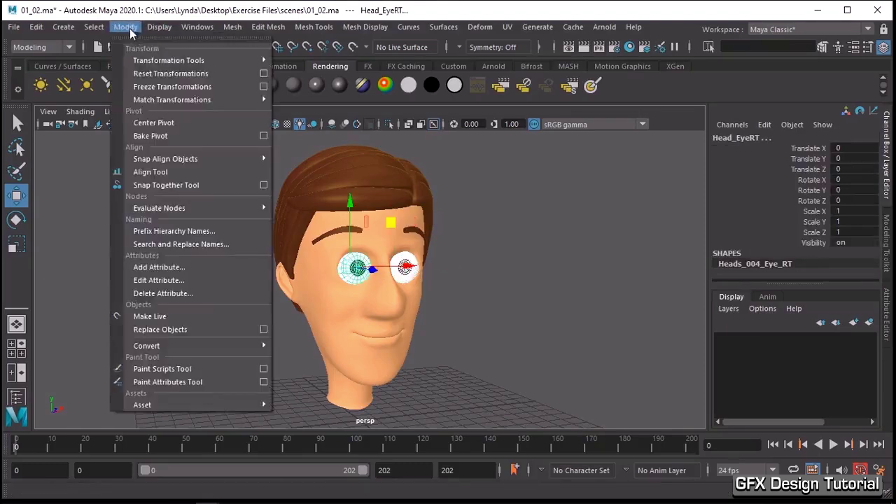
click(158, 119)
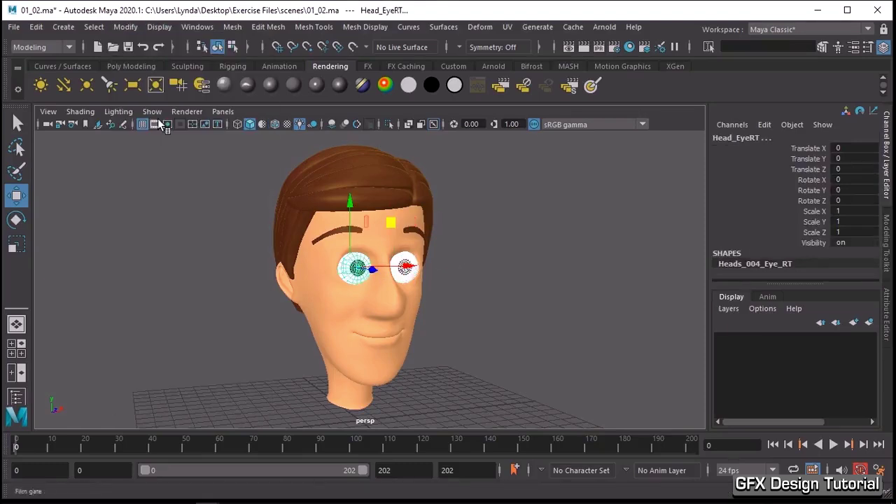
click(144, 214)
mouse_move(583, 315)
alt+mouse_down()
mouse_move(470, 316)
mouse_move(562, 315)
alt+mouse_up()
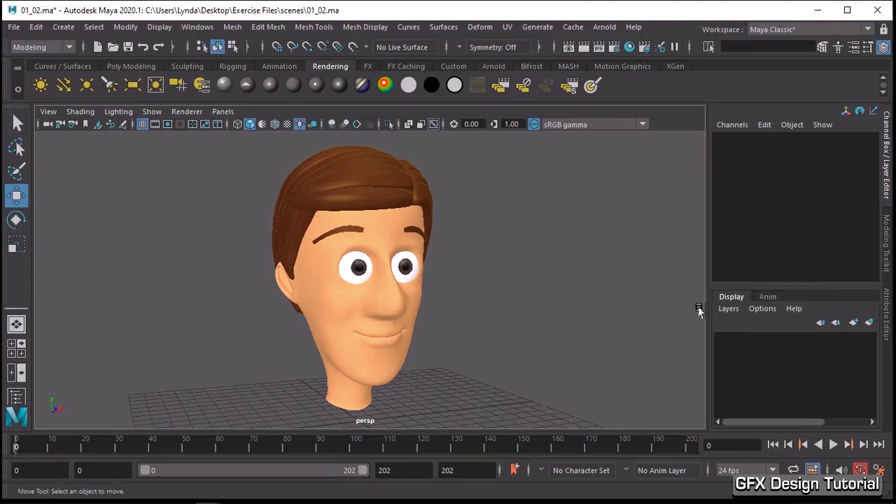
Create a display layer from all selected head meshes and rename it GEOM
click(725, 309)
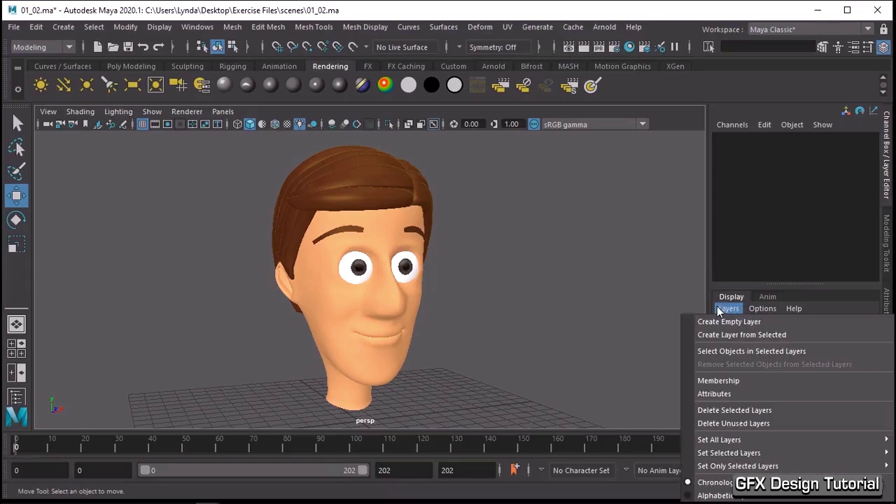
mouse_move(225, 140)
mouse_down()
mouse_move(476, 390)
mouse_move(488, 422)
mouse_up()
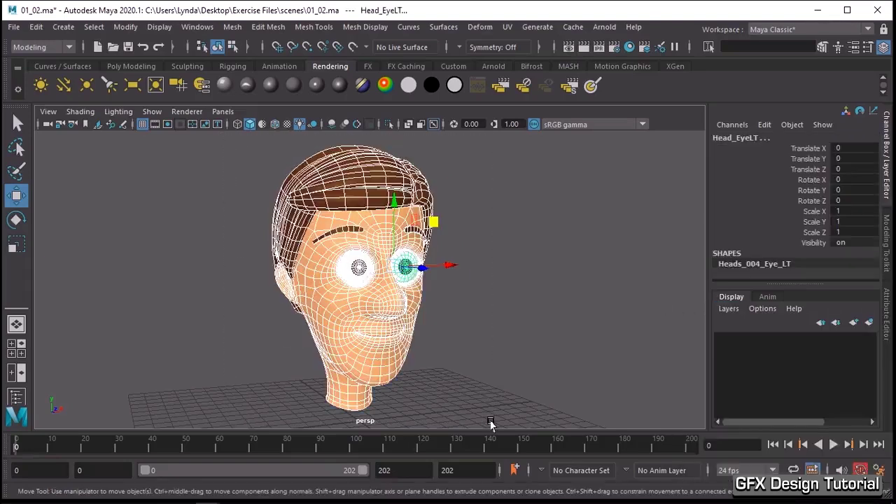
click(733, 309)
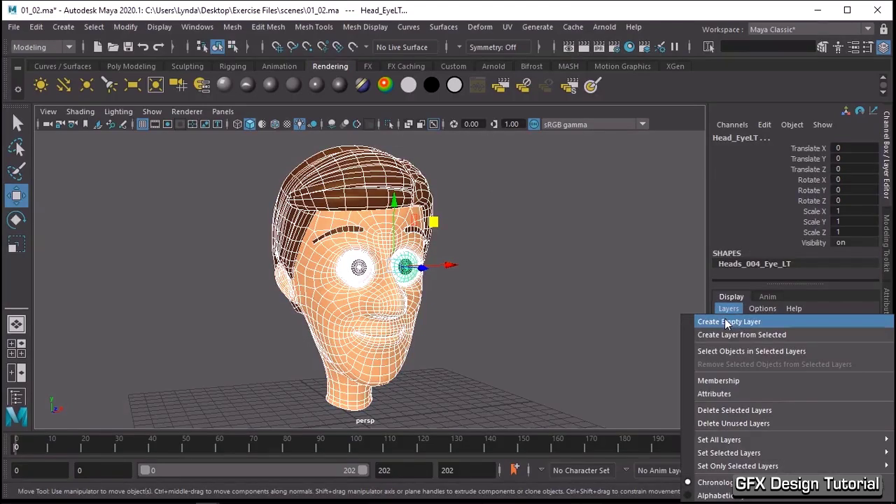
click(724, 335)
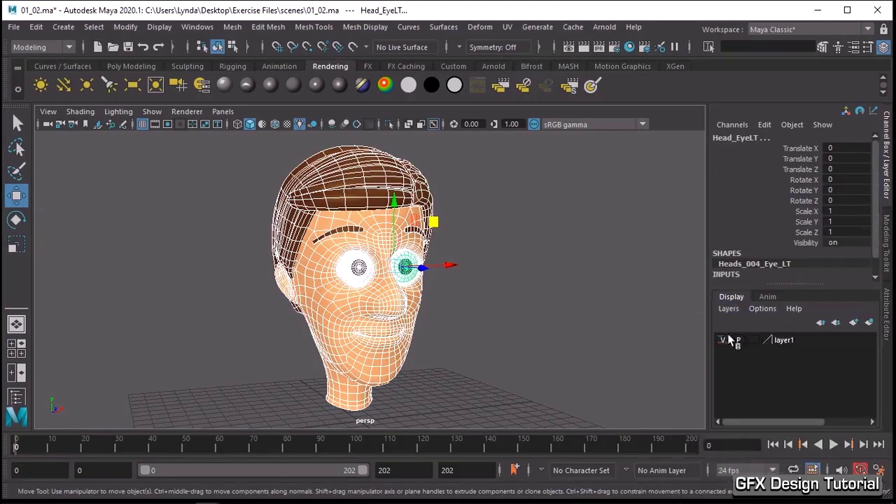
double_click(778, 339)
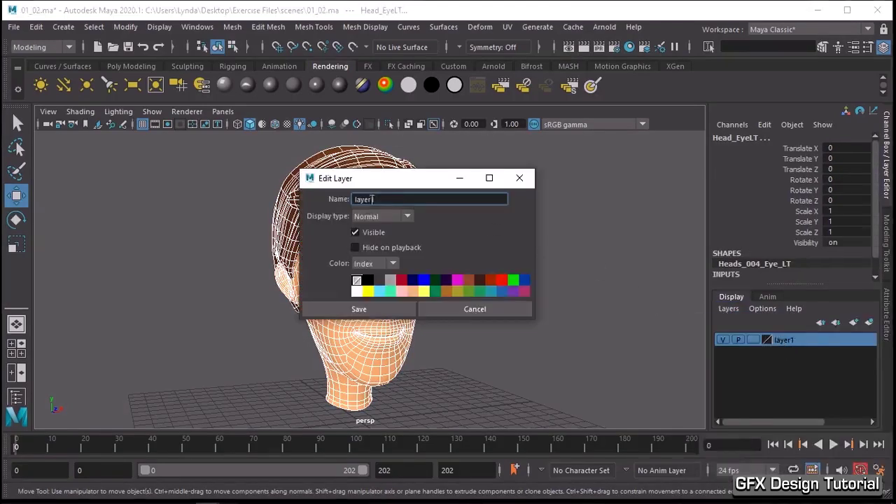
drag(376, 199, 353, 199)
text(GE)
text(OM)
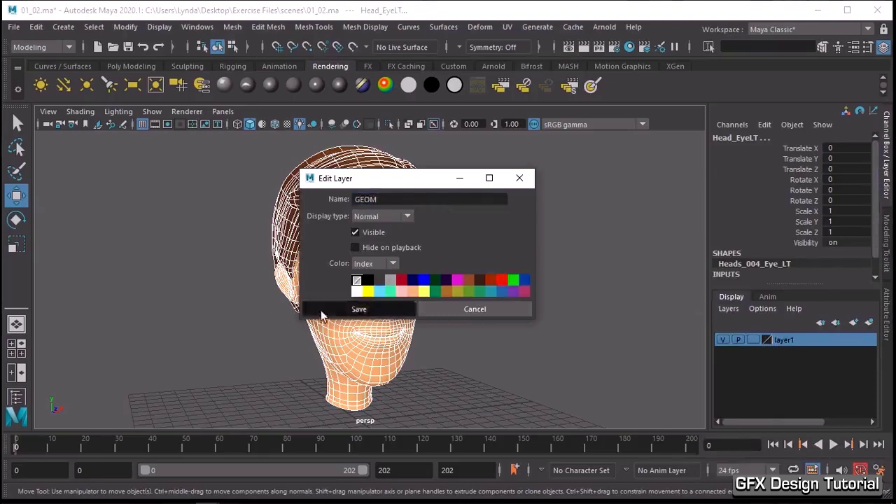
click(318, 308)
click(611, 352)
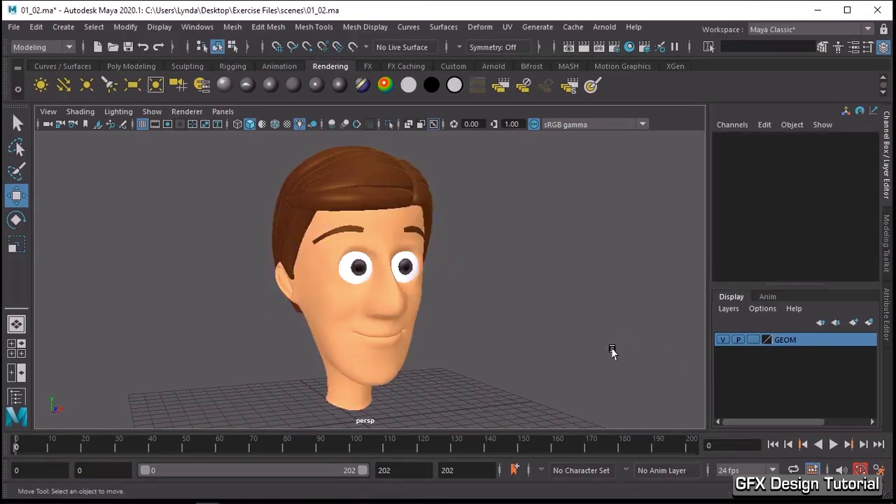
Create an empty display layer named RIG
click(728, 308)
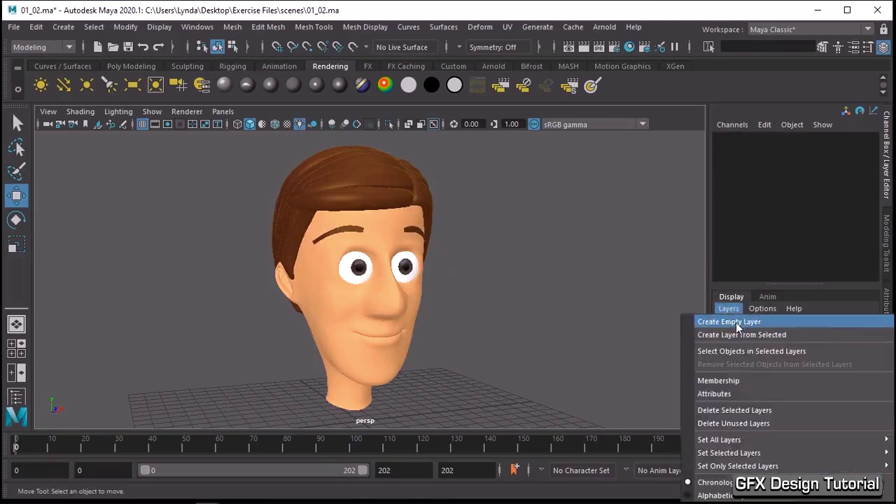
click(736, 322)
double_click(797, 339)
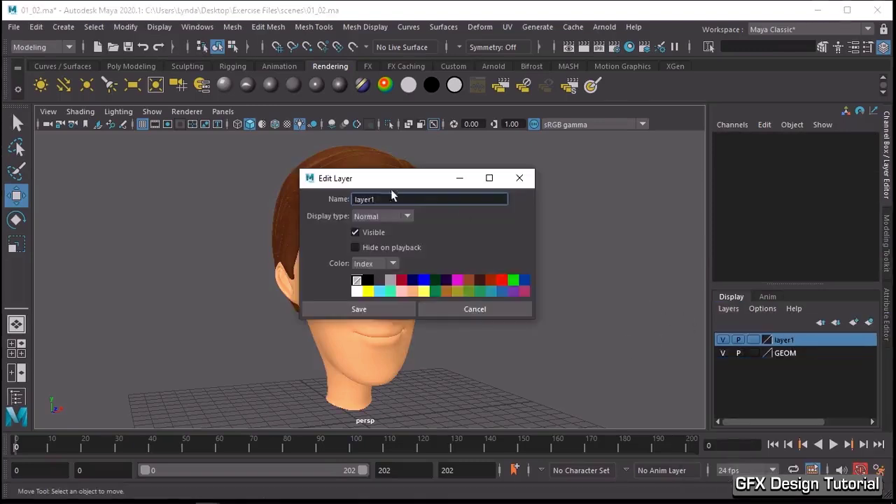
text(RIG)
click(357, 310)
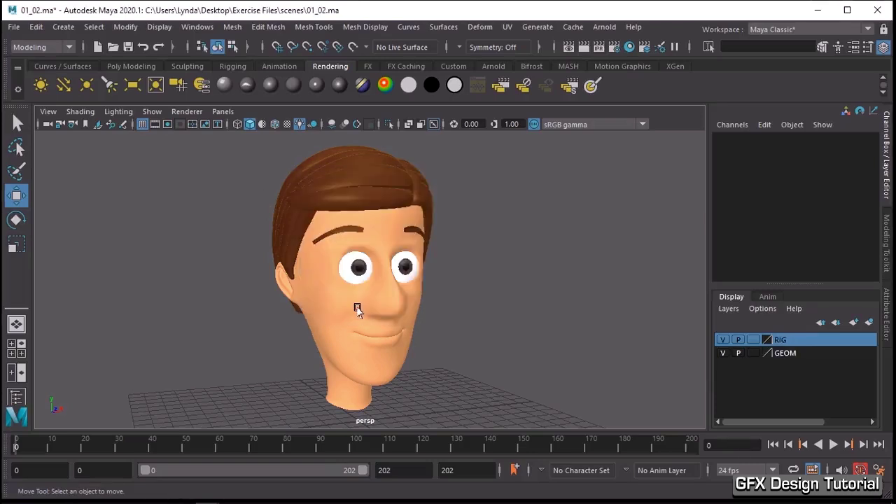
Create another empty display layer named SHAPES
click(852, 324)
click(788, 341)
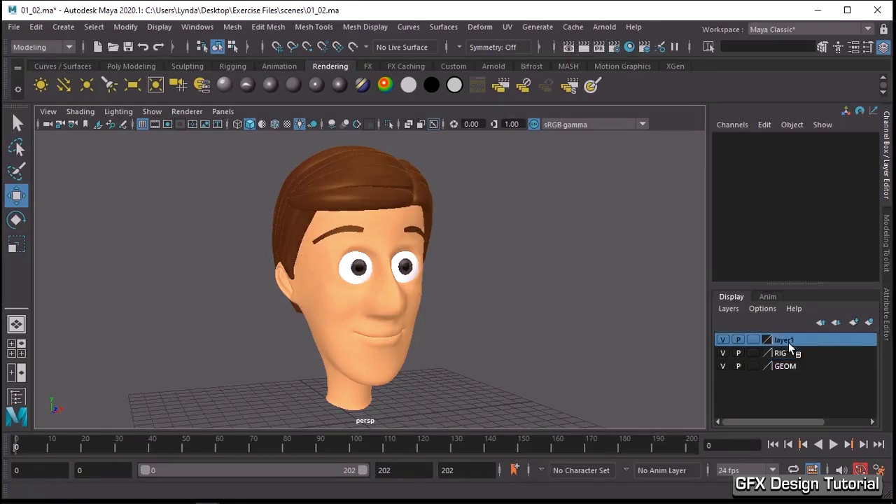
double_click(788, 341)
text(SH)
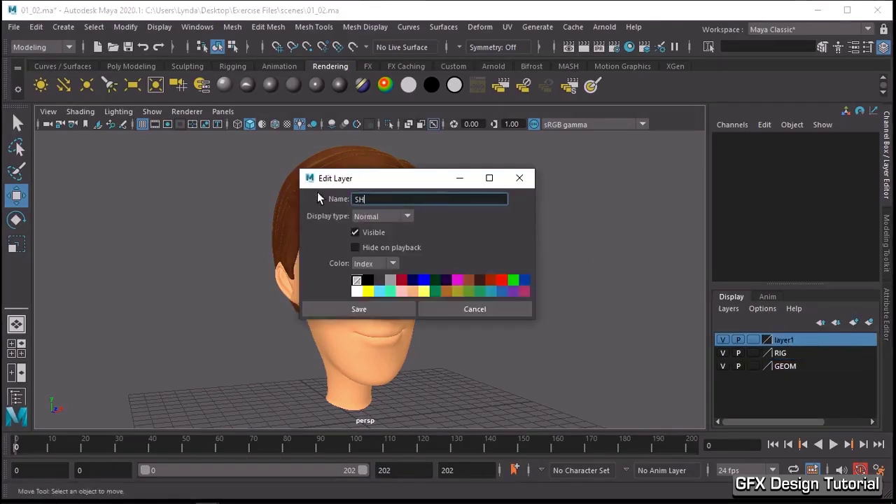
text(APES)
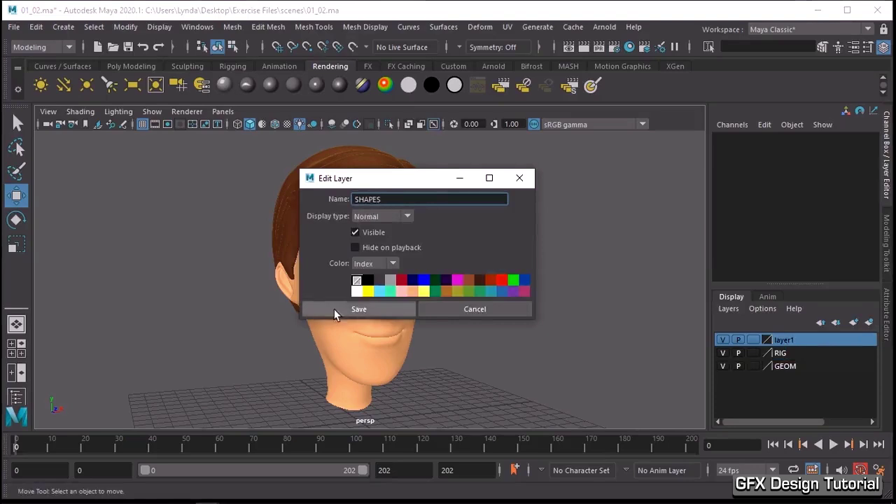
click(334, 309)
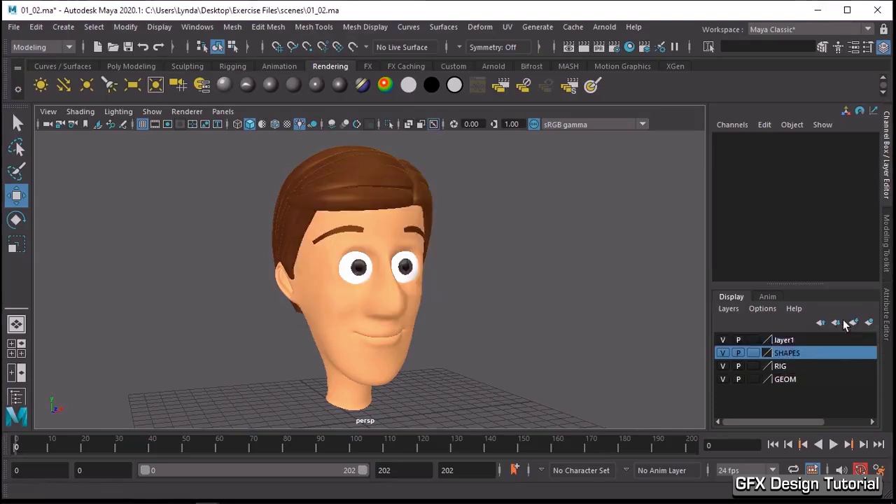
Rename the newest empty layer to JOINTS
double_click(789, 340)
drag(398, 200, 294, 191)
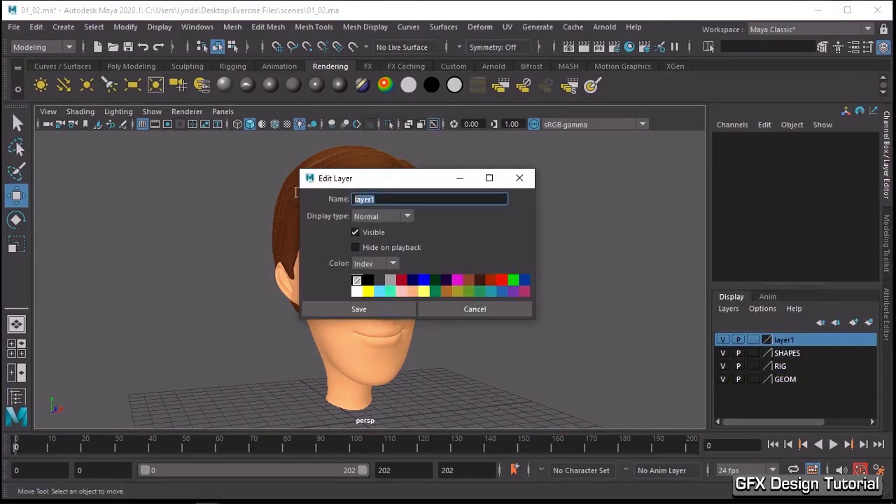
text(JOINTS)
click(356, 308)
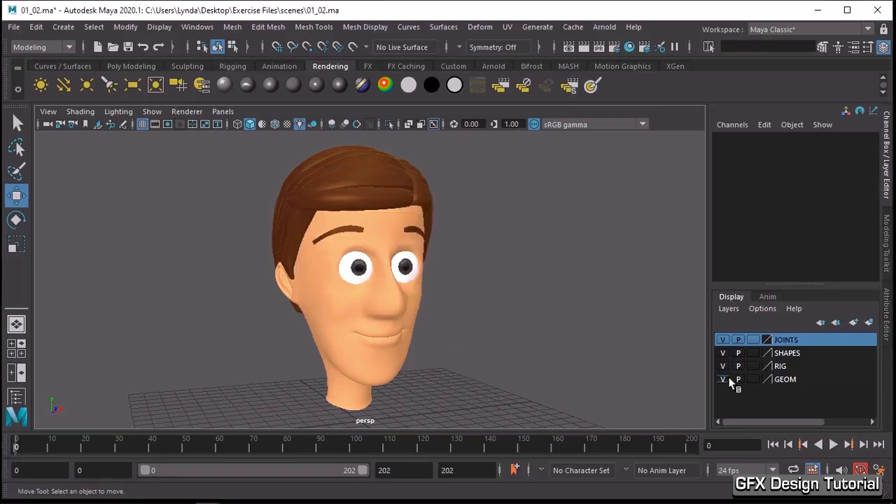
Move the GEOM layer up three places to the top of the list
click(784, 377)
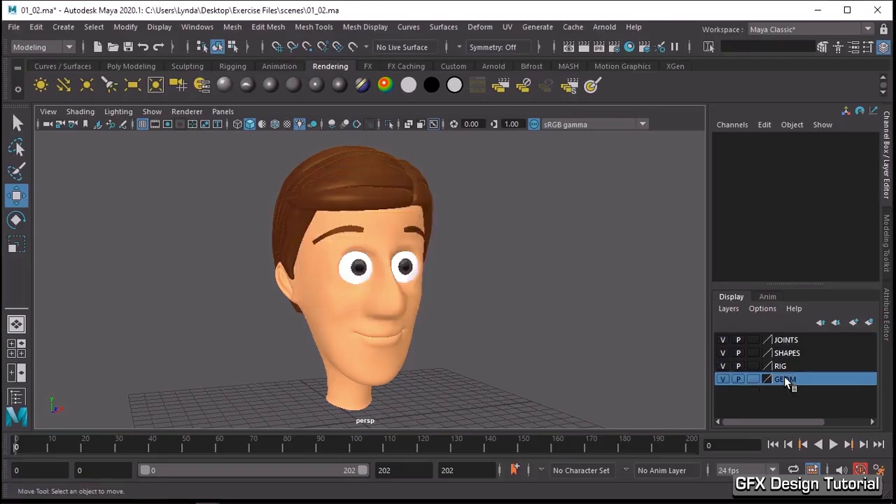
click(819, 323)
click(819, 323)
click(819, 323)
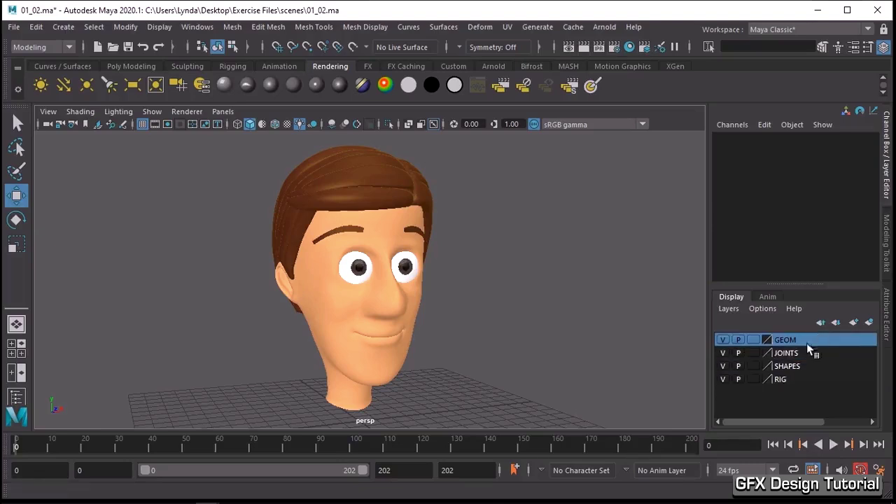
Move the RIG layer up two places so it sits above GEOM
click(779, 378)
click(819, 322)
click(819, 322)
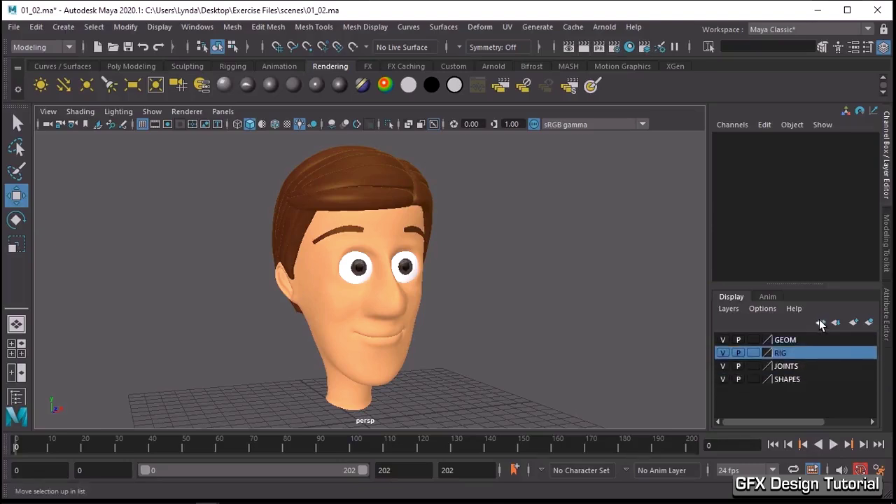
click(820, 323)
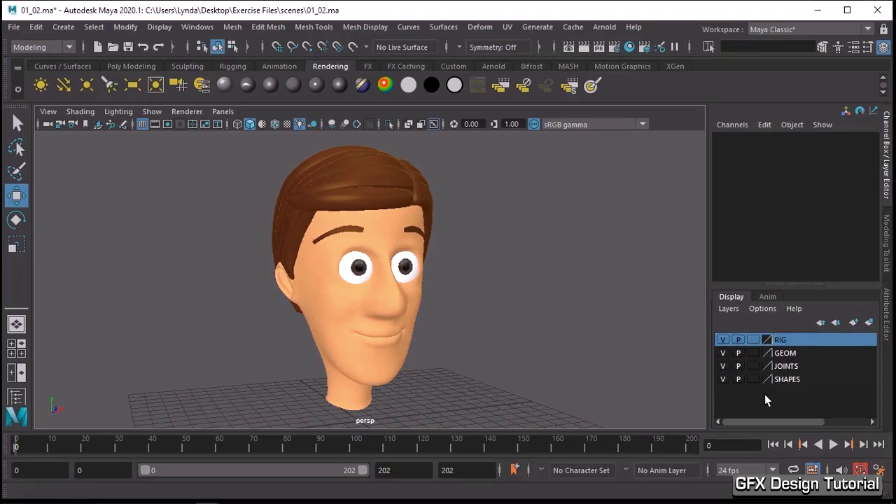